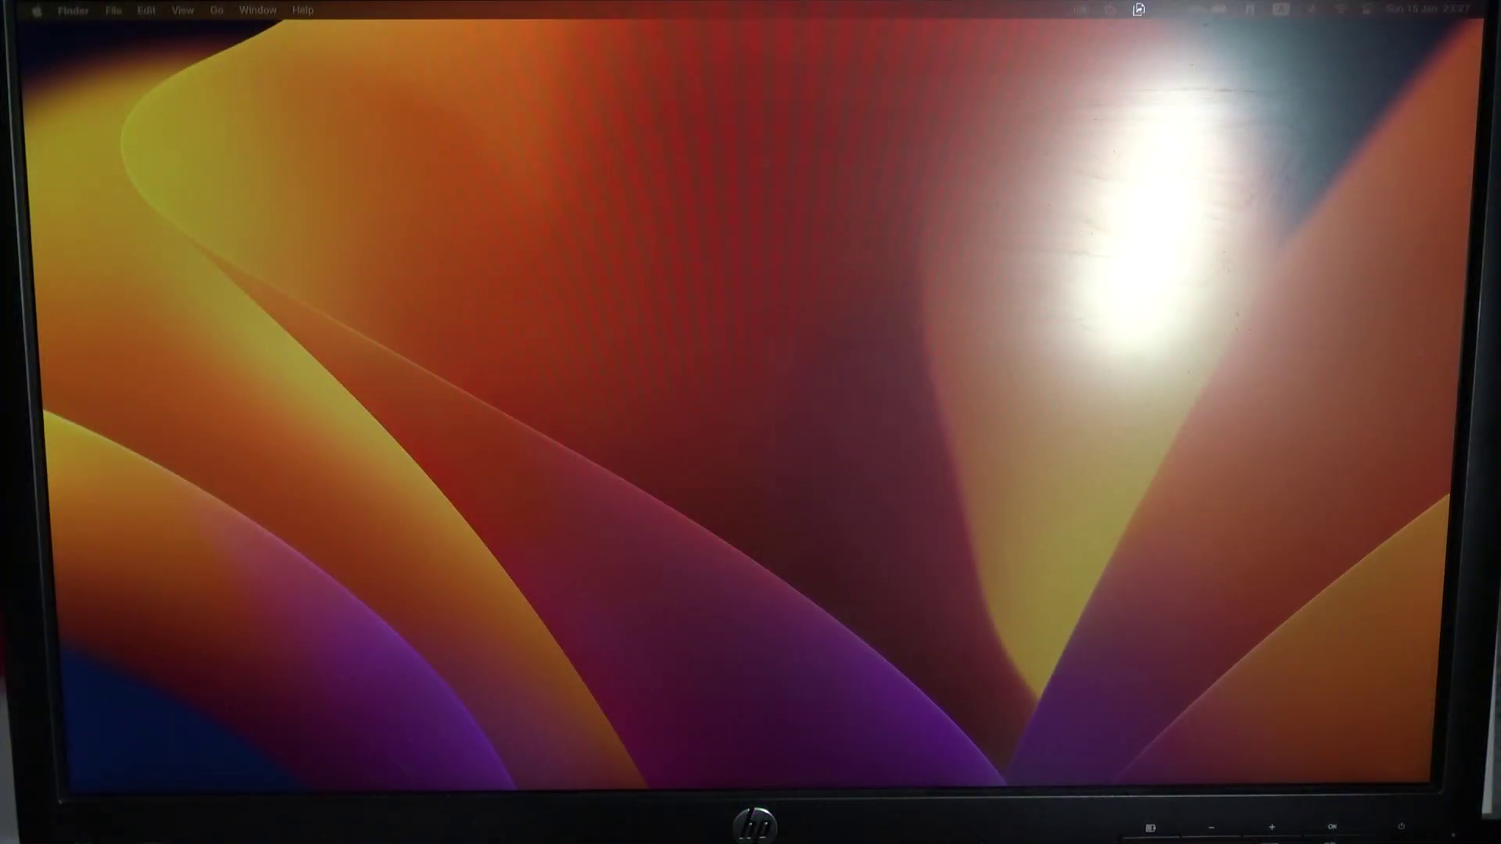
Step: Open the OSD main menu and move the highlight three entries down from Brightness
{"action": "left_click", "coordinate": [1150, 829]}
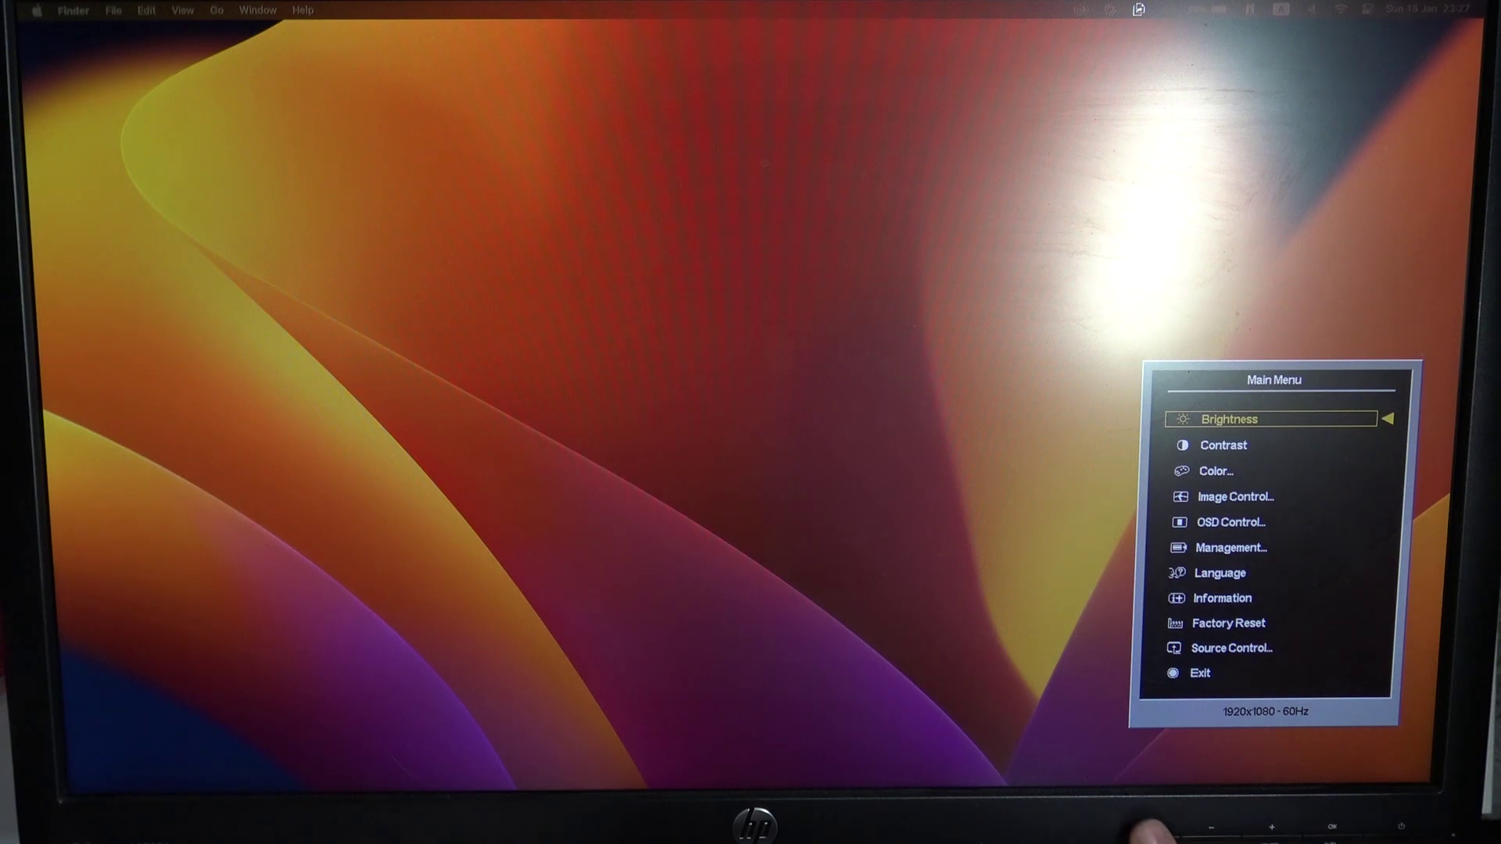
{"action": "key", "text": "Down"}
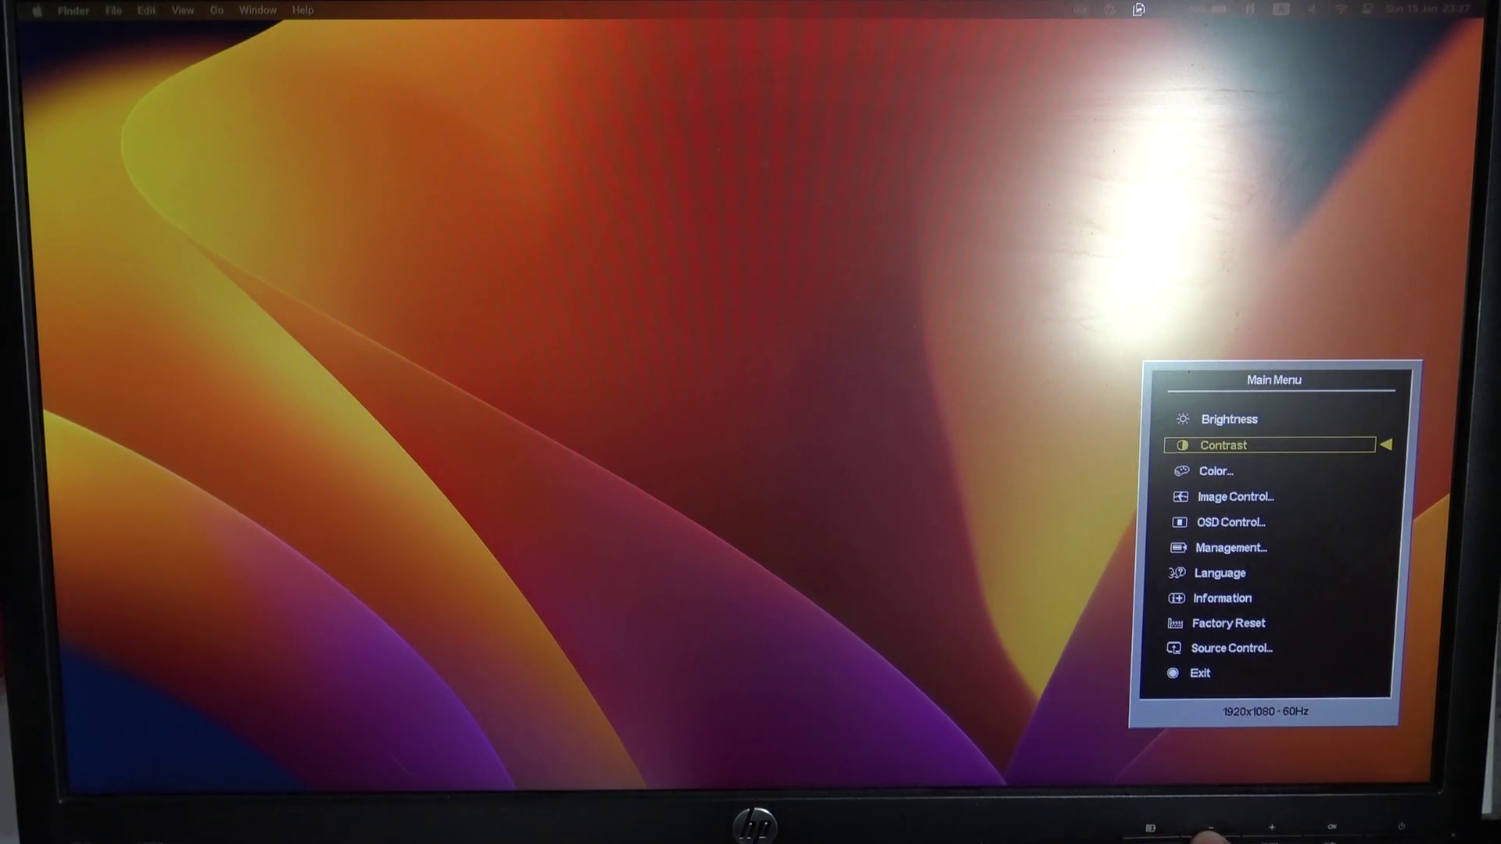
{"action": "key", "text": "Down"}
{"action": "key", "text": "Down"}
{"action": "key", "text": "Down"}
{"action": "key", "text": "Down"}
{"action": "key", "text": "Down"}
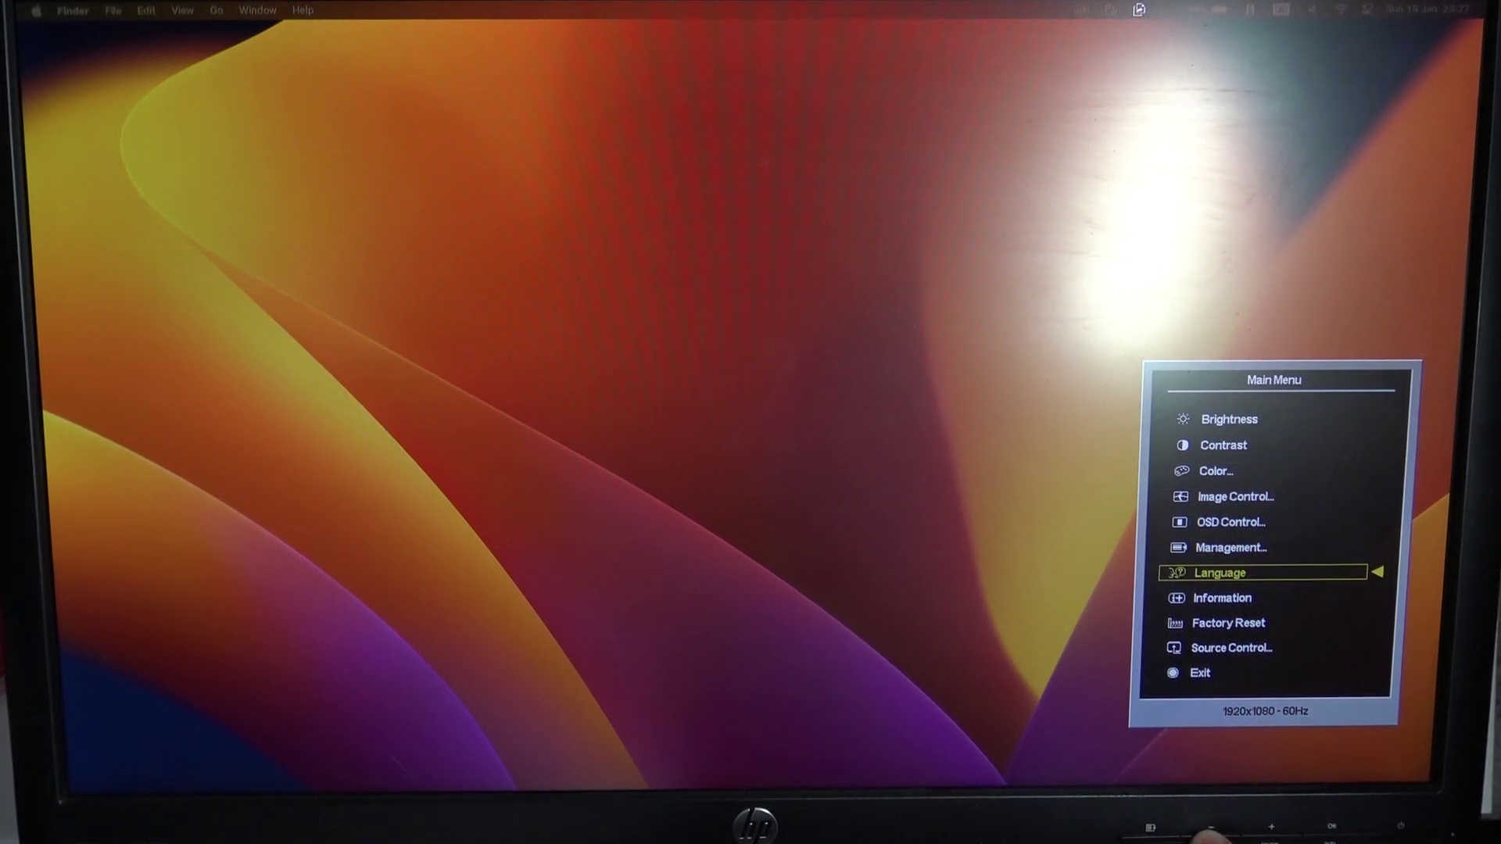
{"action": "key", "text": "Down"}
{"action": "key", "text": "Down"}
{"action": "key", "text": "Down"}
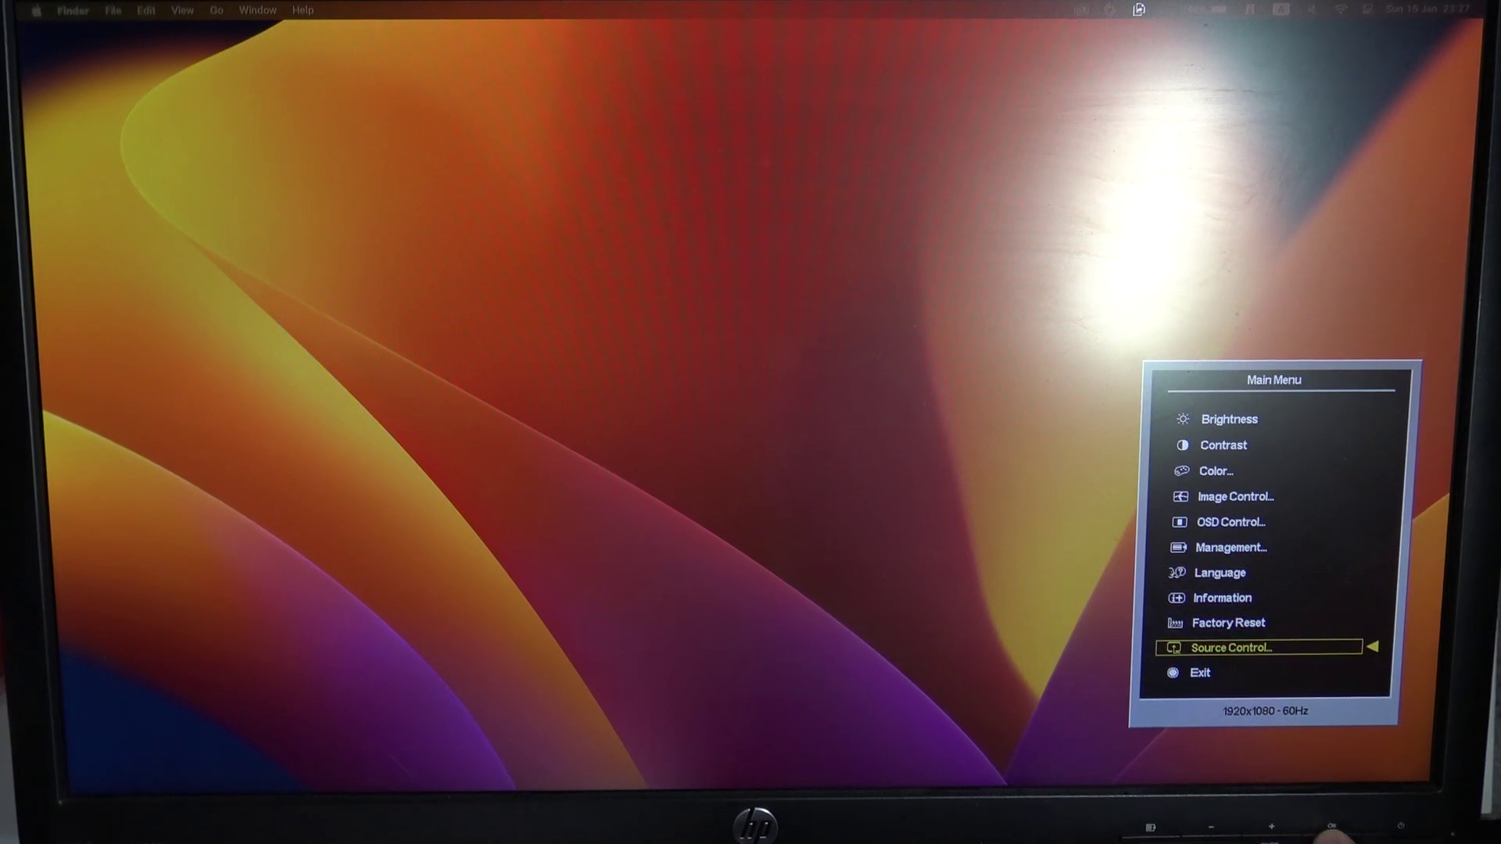
Step: Open Source Control, highlight DisplayPort, then move the highlight down to VGA
{"action": "key", "text": "Return"}
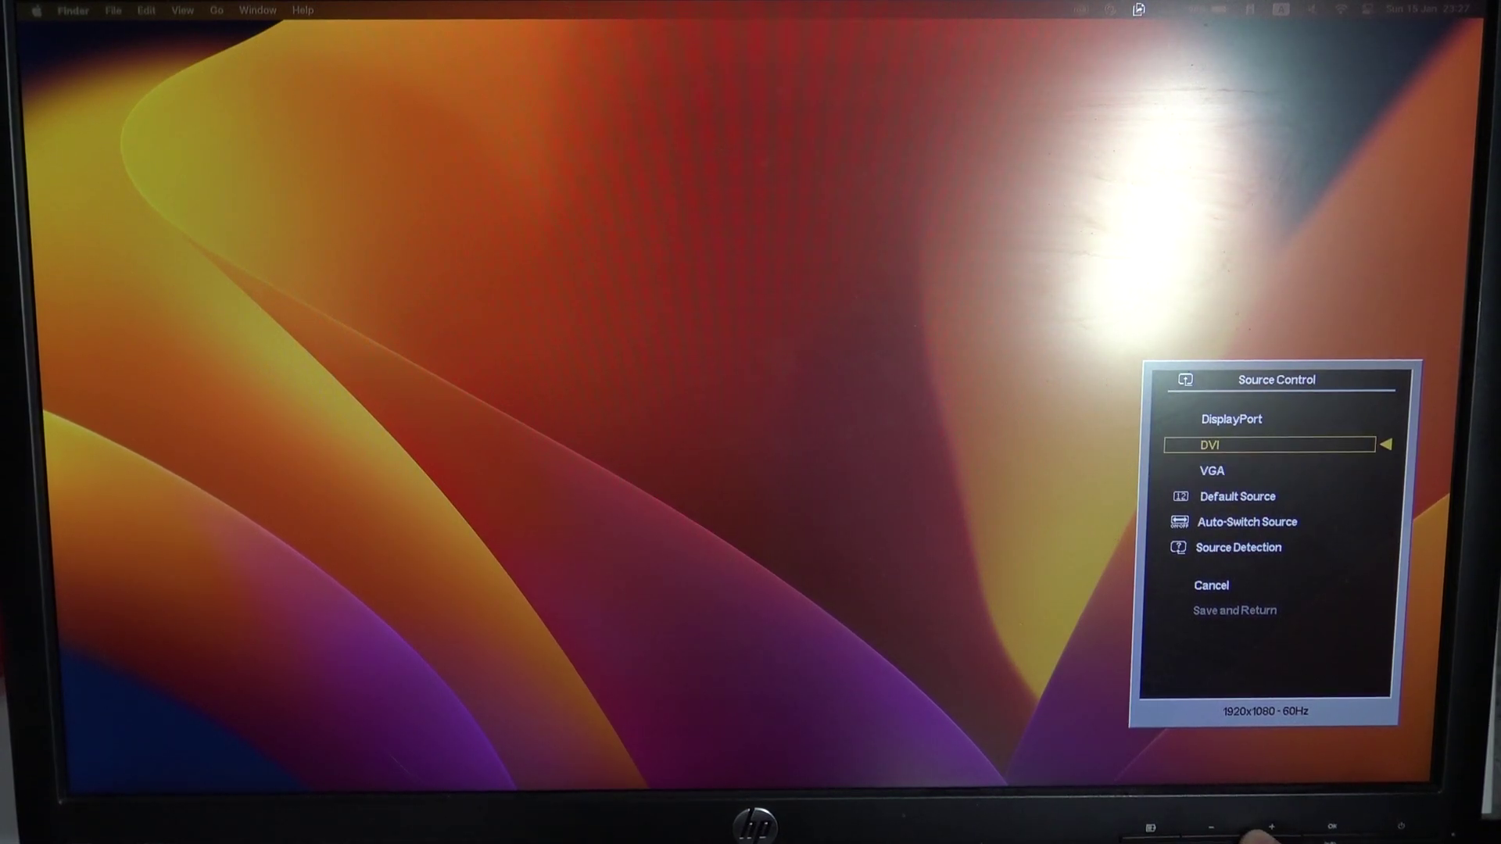
{"action": "key", "text": "Up"}
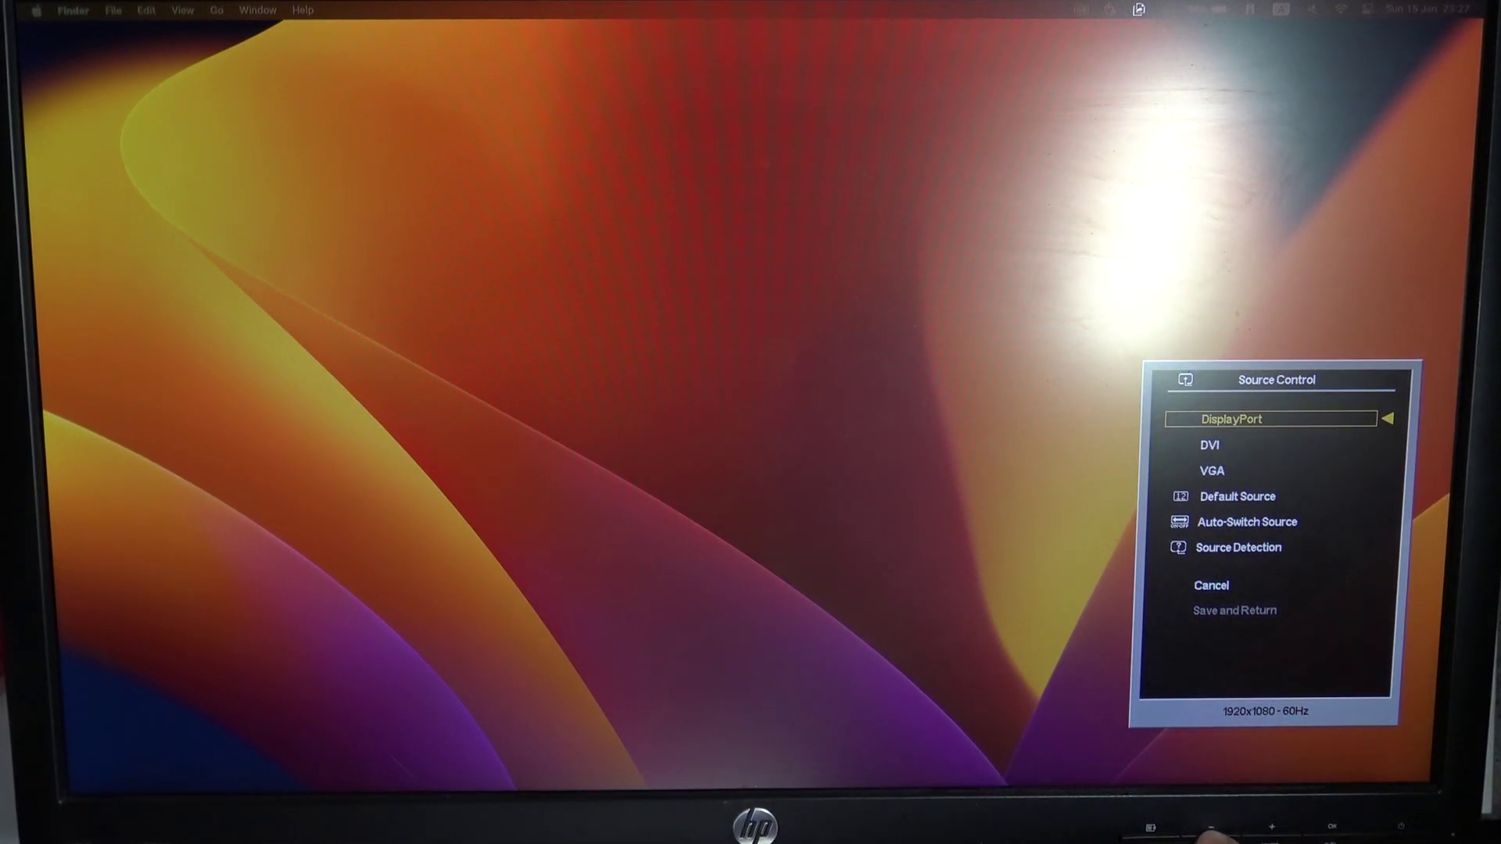
{"action": "key", "text": "Down"}
{"action": "key", "text": "Down"}
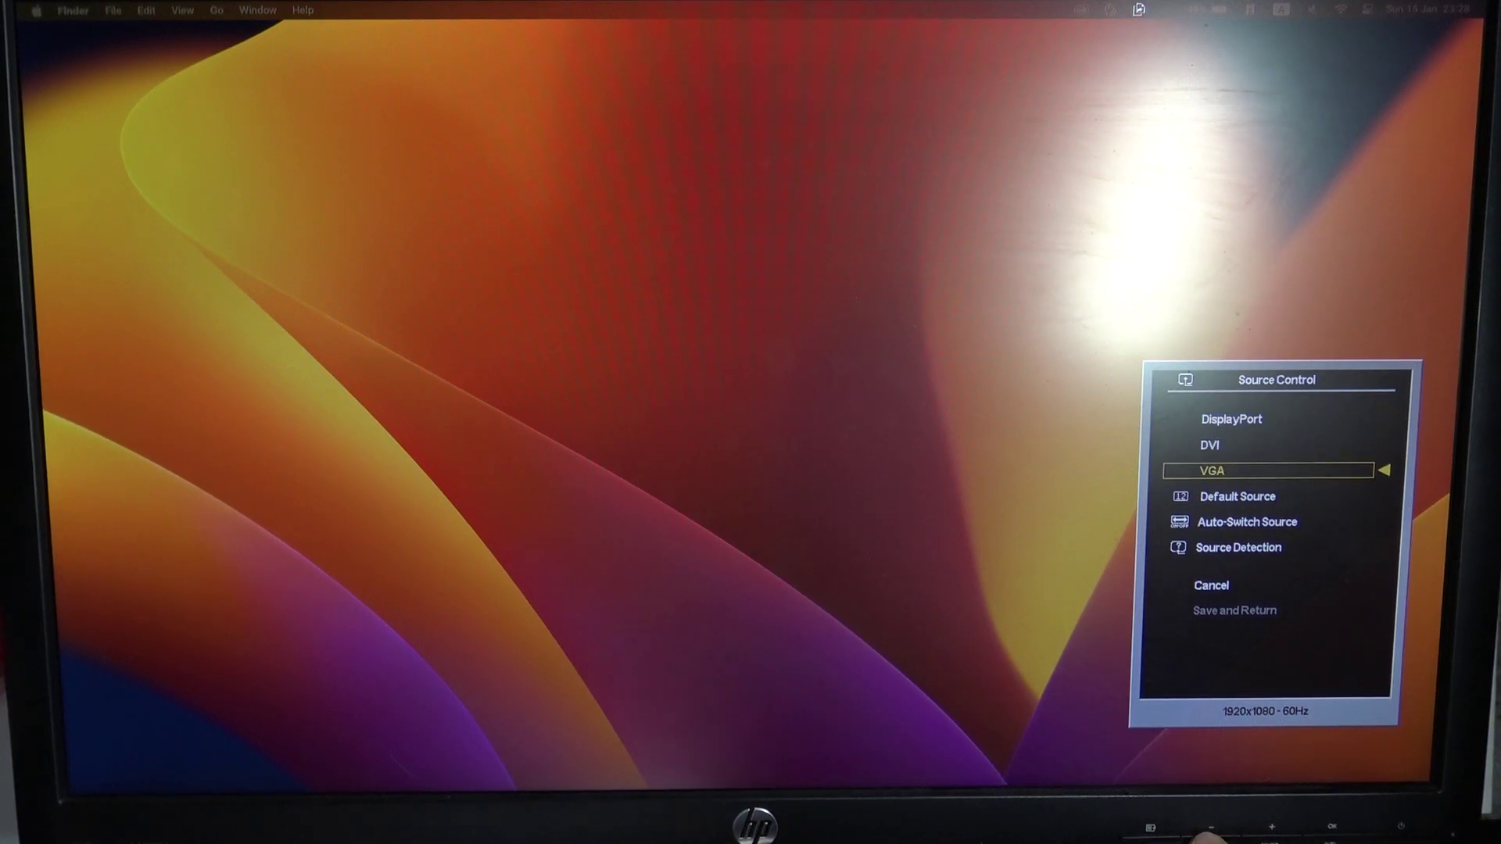